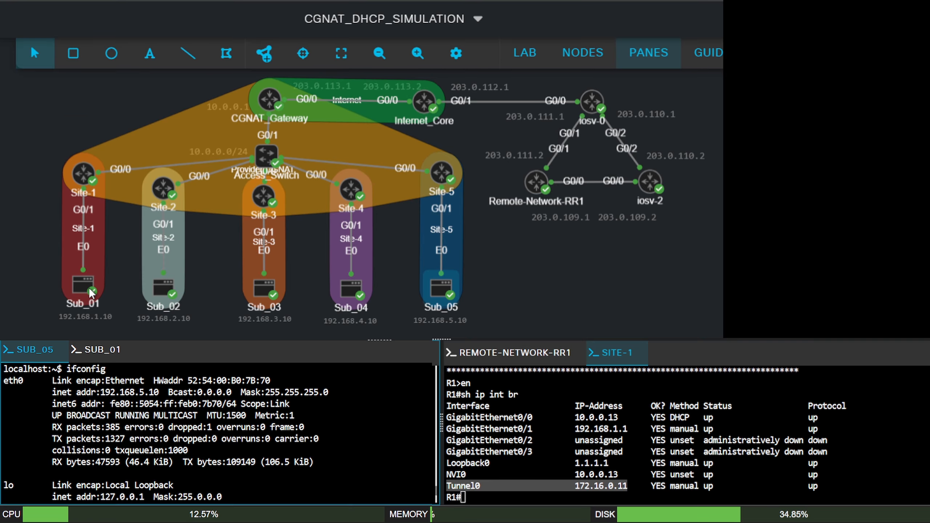
- Compare the ifconfig output of Sub_01 and Sub_05, checking the eth0 address of each host
left_click(102, 349)
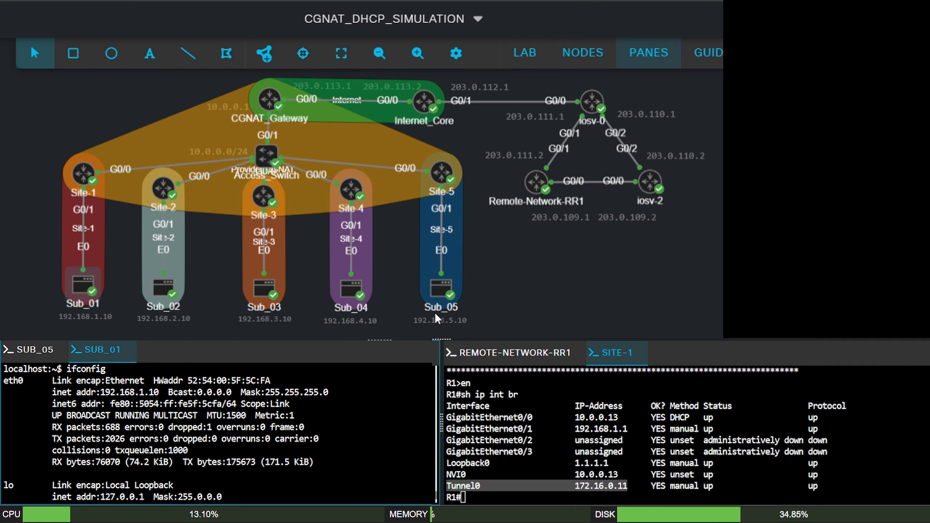
left_click(33, 350)
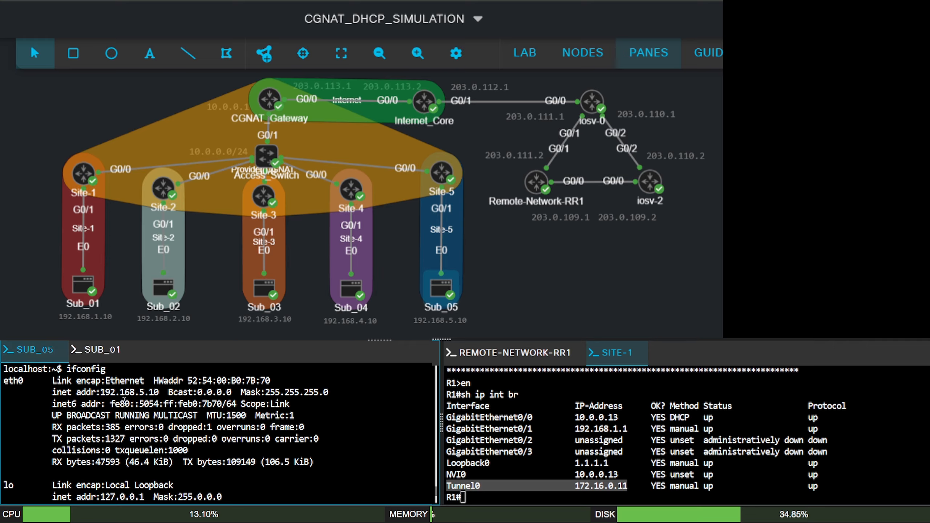
left_click_drag(116, 392, 144, 393)
left_click(214, 450)
scroll(219, 447, "down", 3)
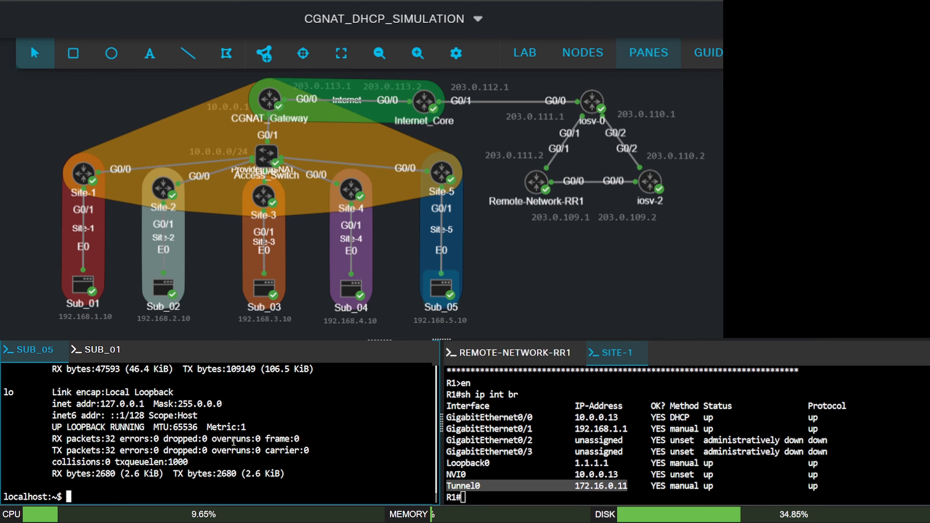
type("ifconfig")
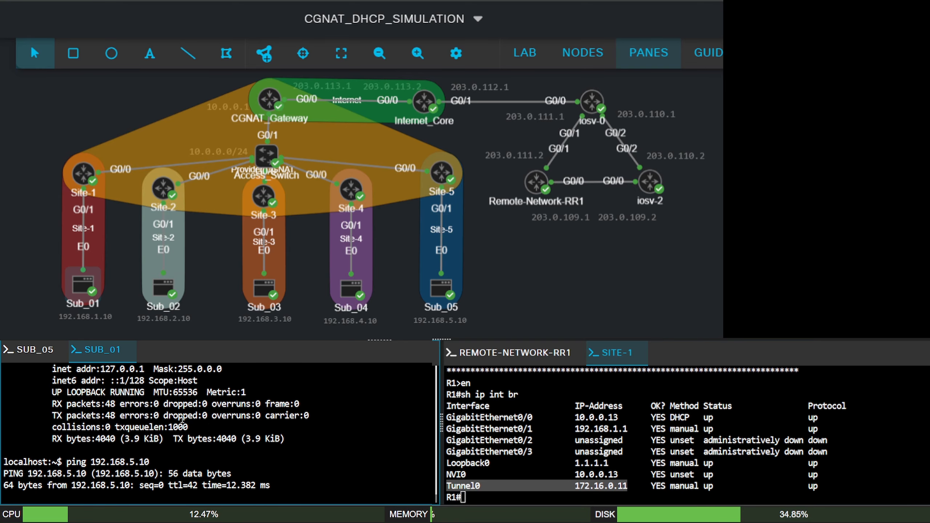
- End the ping from Sub_01 to 192.168.5.10, and trace the route to that address, referencing Site-1's Tunnel0 address
key("ctrl+c")
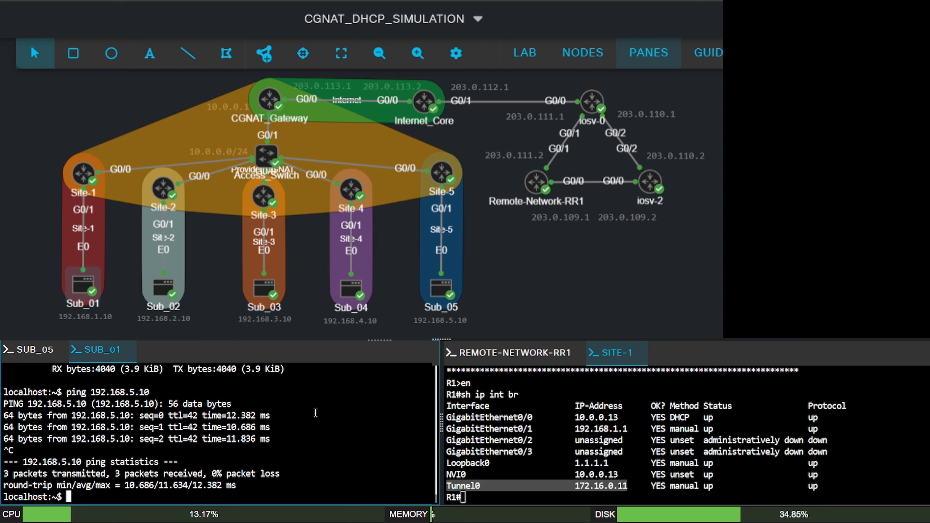
key("Up")
key("Up")
key("Up")
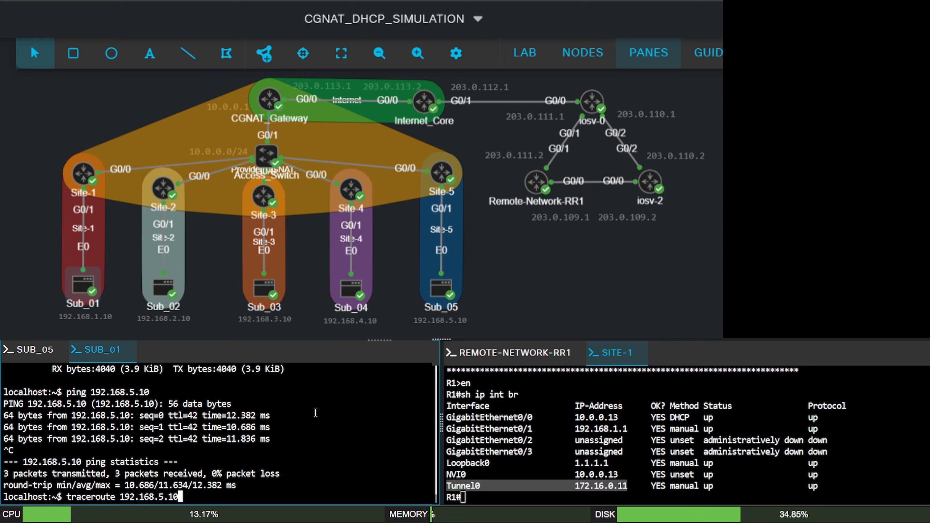
key("Return")
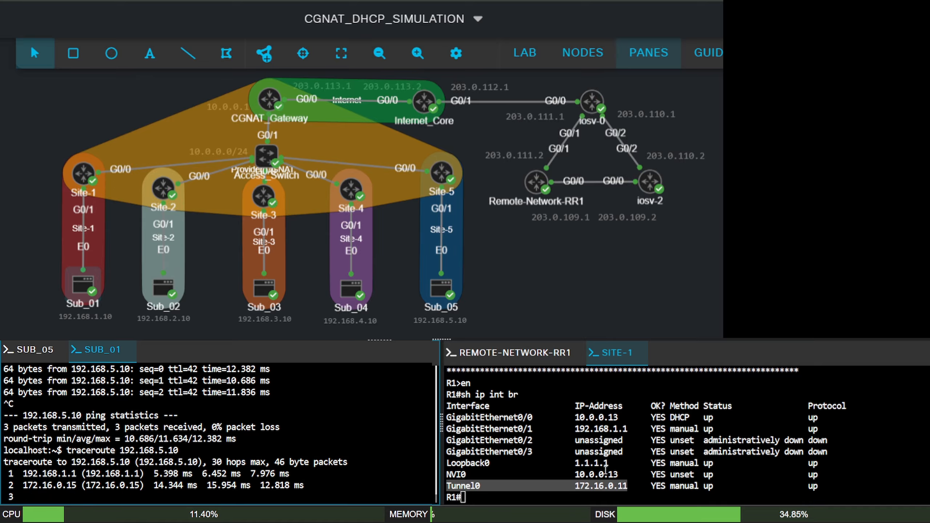
left_click_drag(633, 486, 574, 486)
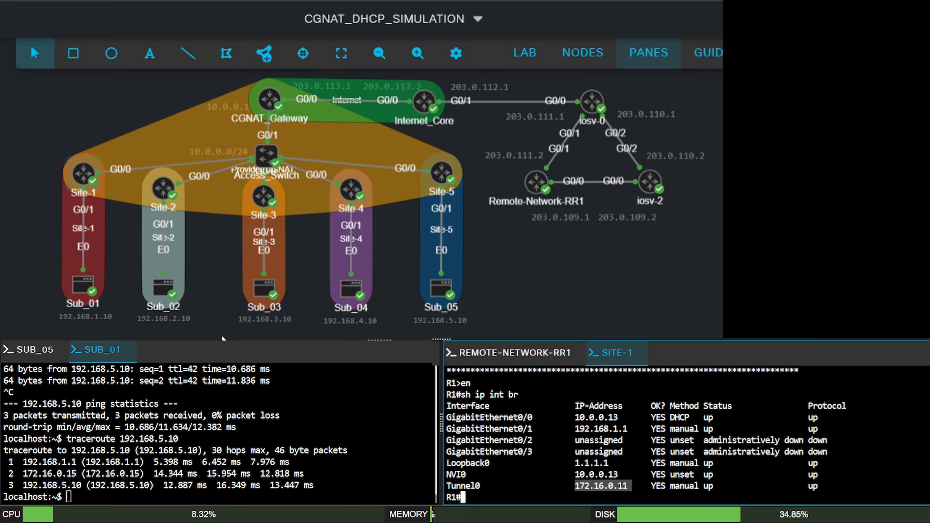
- Ping the remote router's address 203.0.109.1 from Sub_01, stopping after the first replies
left_click(275, 463)
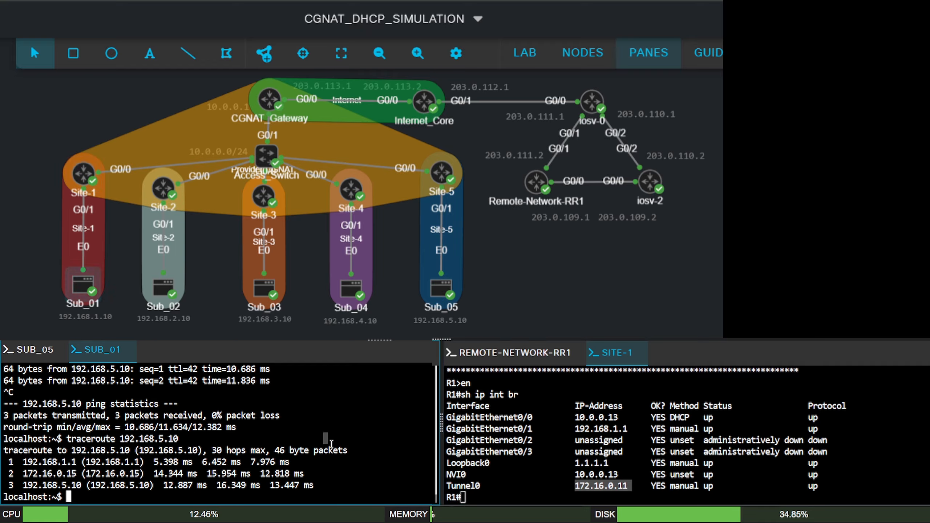
type("ping")
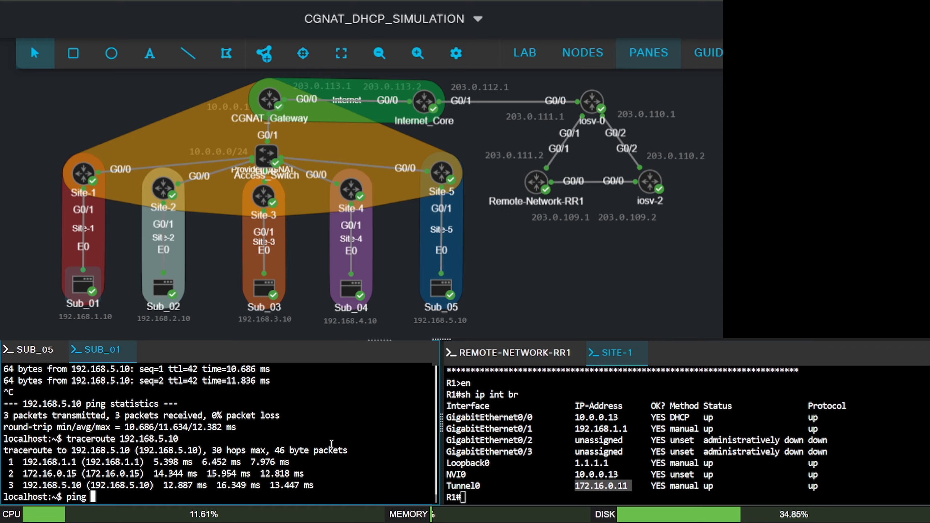
type("203.0.109.1")
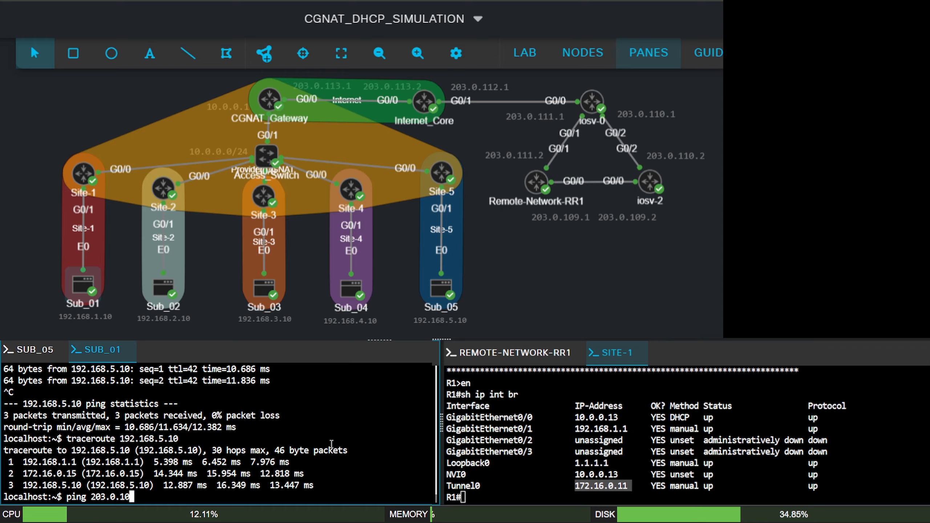
key("Return")
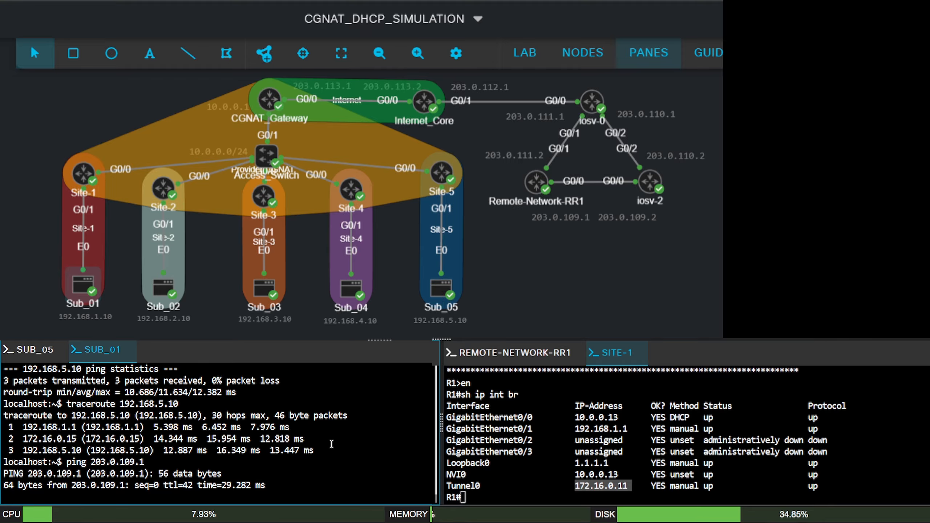
key("ctrl+c")
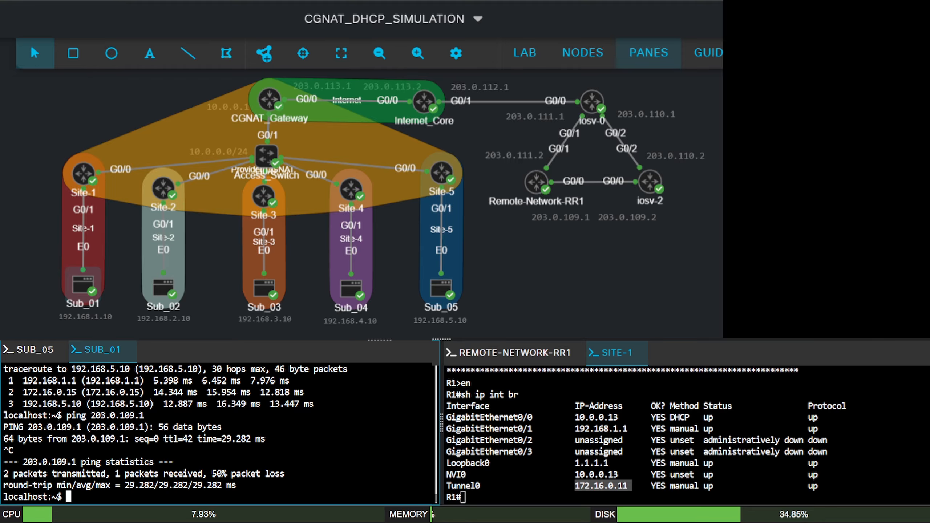
- Finish the paged routing table output on Remote-Network-RR1 and ping Sub_01 at 192.168.1.10 from it
left_click(531, 355)
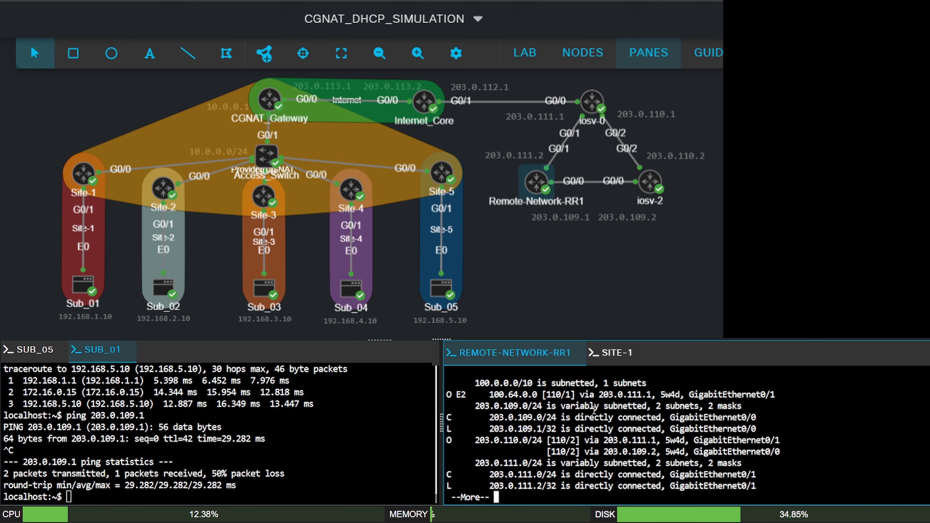
key("space")
type("ping 192.")
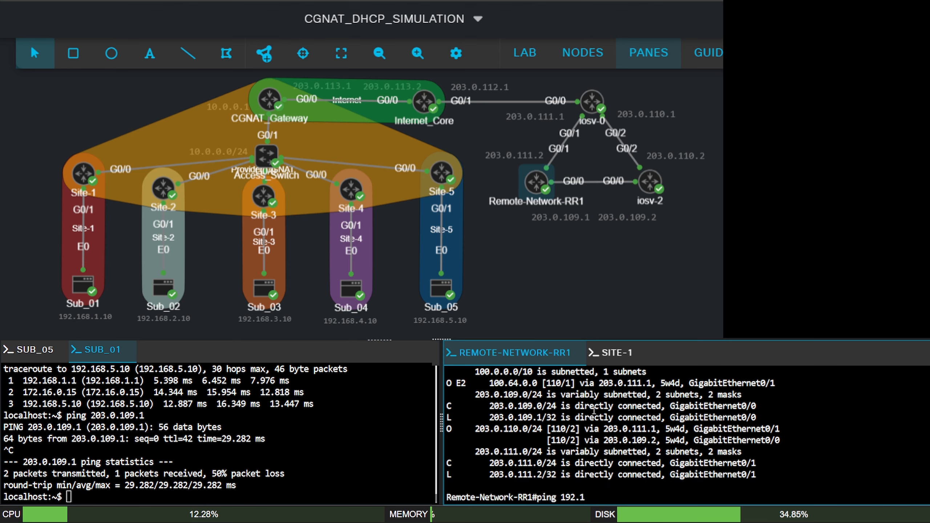
type("168.1.10")
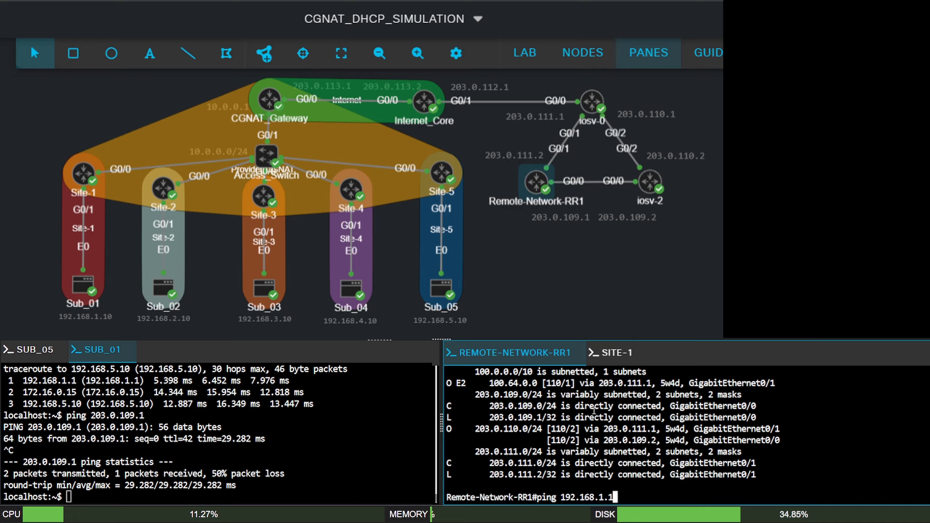
key("Return")
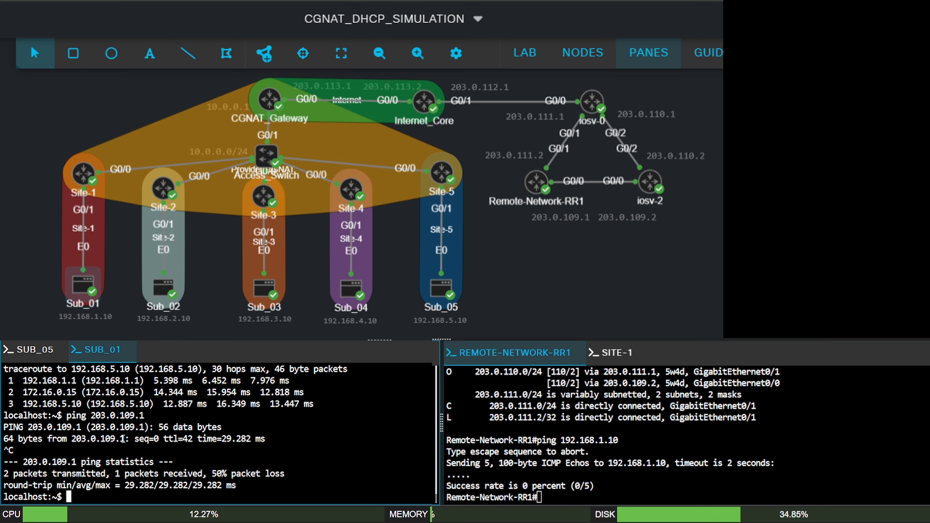
- Clear the pending ifconfig command on Sub_05 and run a short ping to 192.168.1.10
left_click(33, 349)
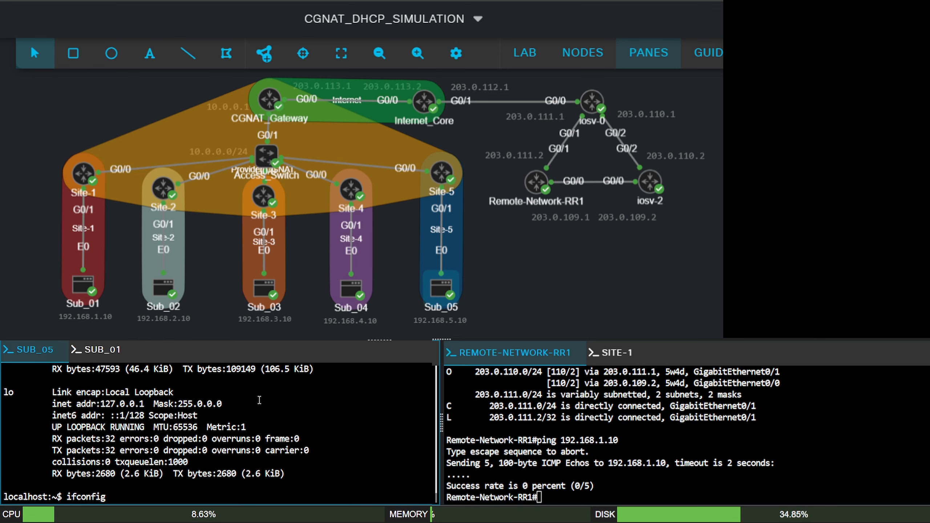
key("BackSpace")
key("BackSpace")
key("BackSpace")
key("BackSpace")
key("BackSpace")
key("BackSpace")
key("BackSpace")
type("ping")
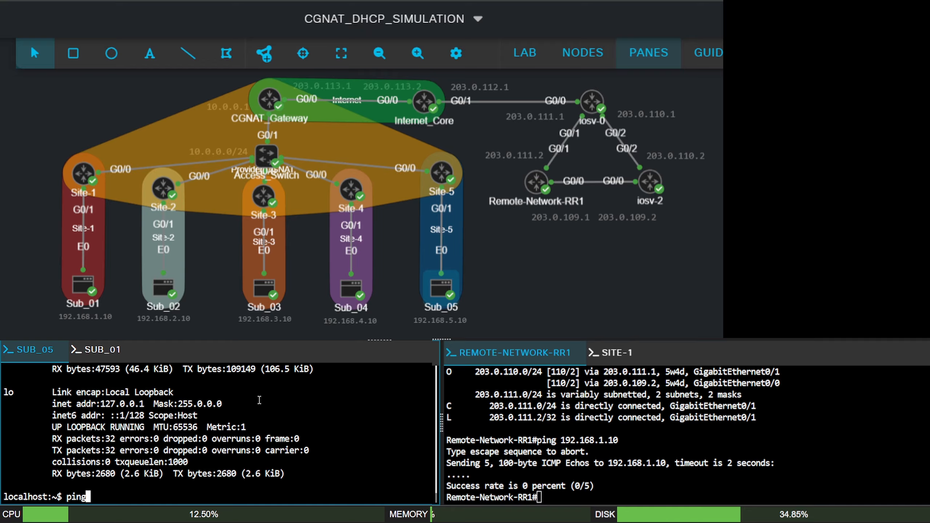
type(" 192.168.1.10")
key("Return")
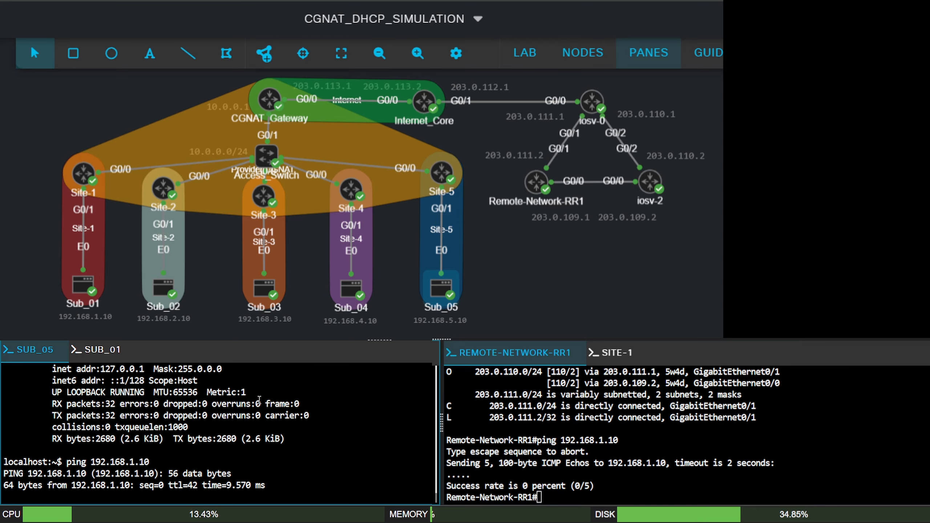
key("ctrl+c")
- Start a continuous ping from Sub_05 to the remote router at 203.0.109.1
type("ping ")
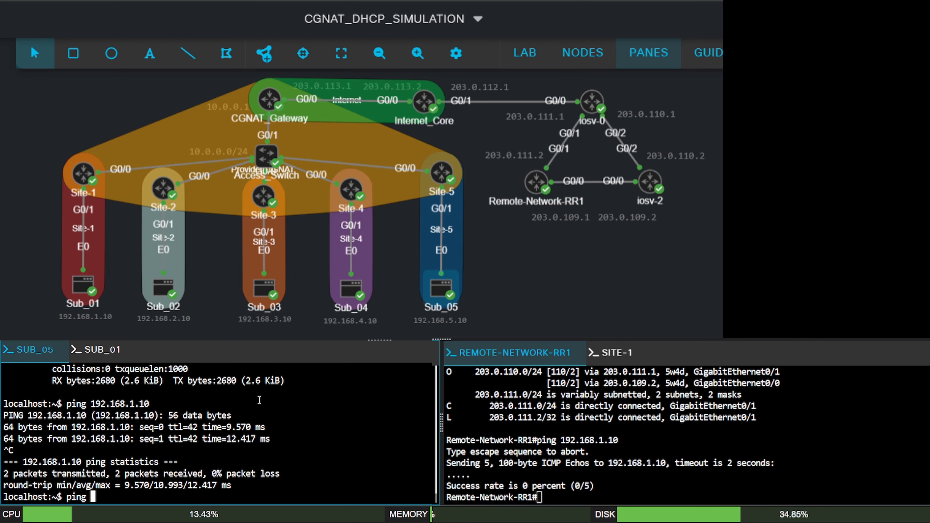
type("203.0.")
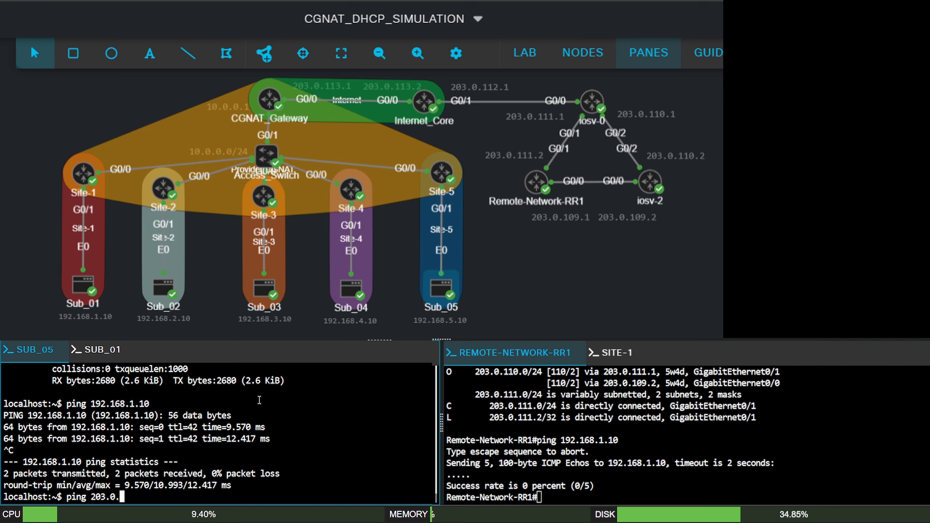
type("109.1")
key("Return")
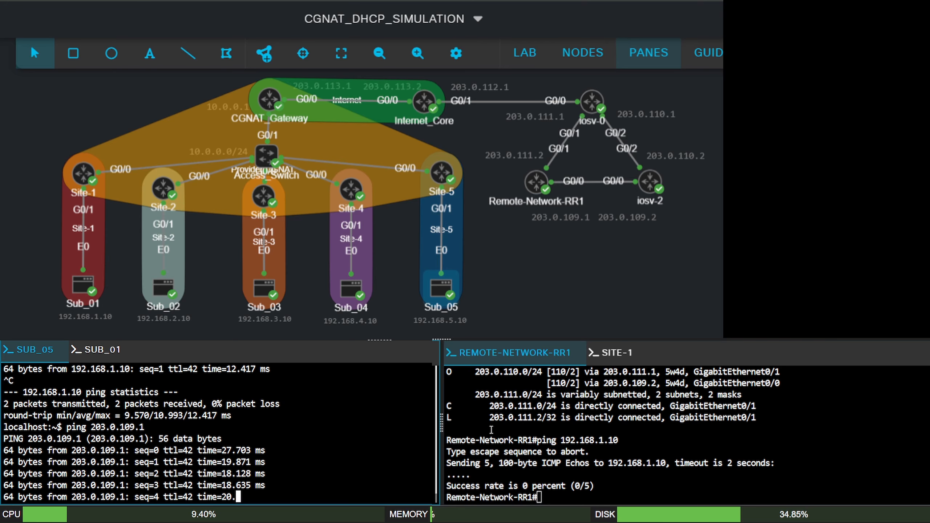
- Reuse the previous ping command on Remote-Network-RR1, changing its target to Sub_05 at 192.168.5.10
left_click(647, 429)
key("Up")
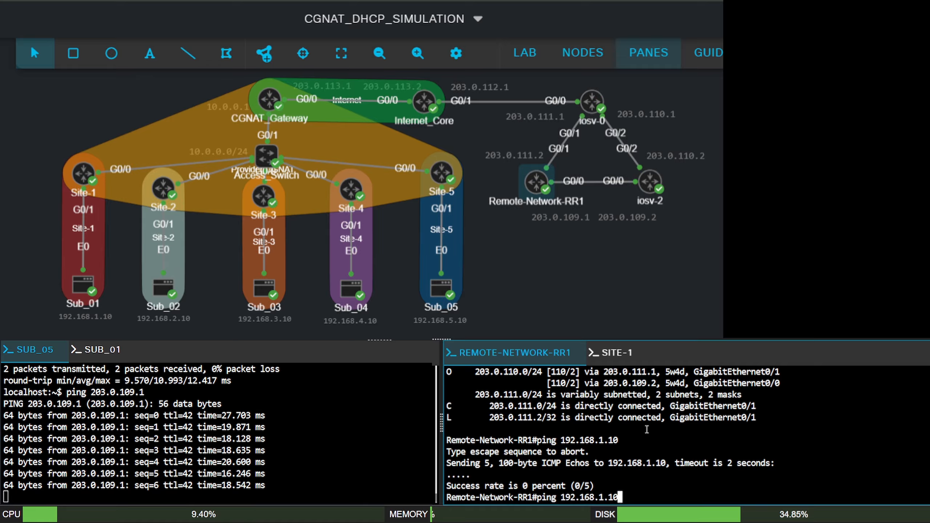
key("Left")
key("Left")
key("Left")
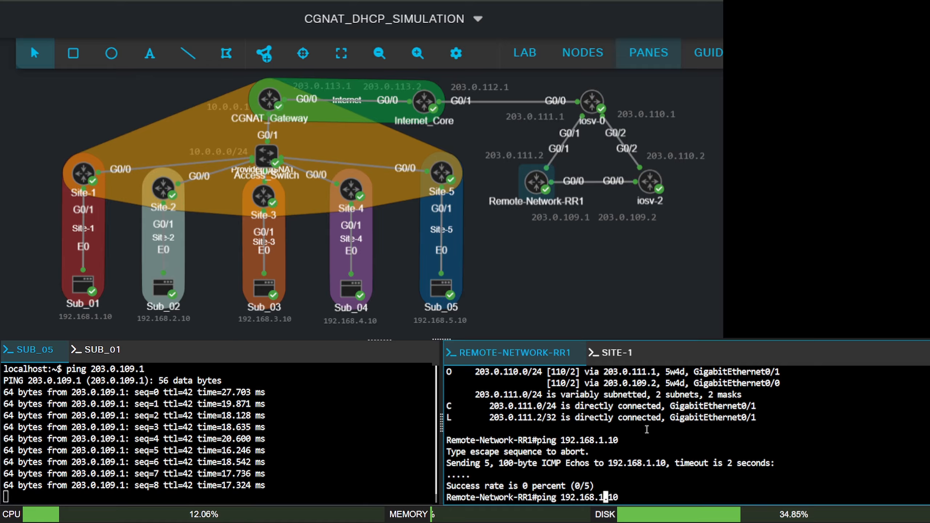
key("BackSpace")
type("5")
key("Return")
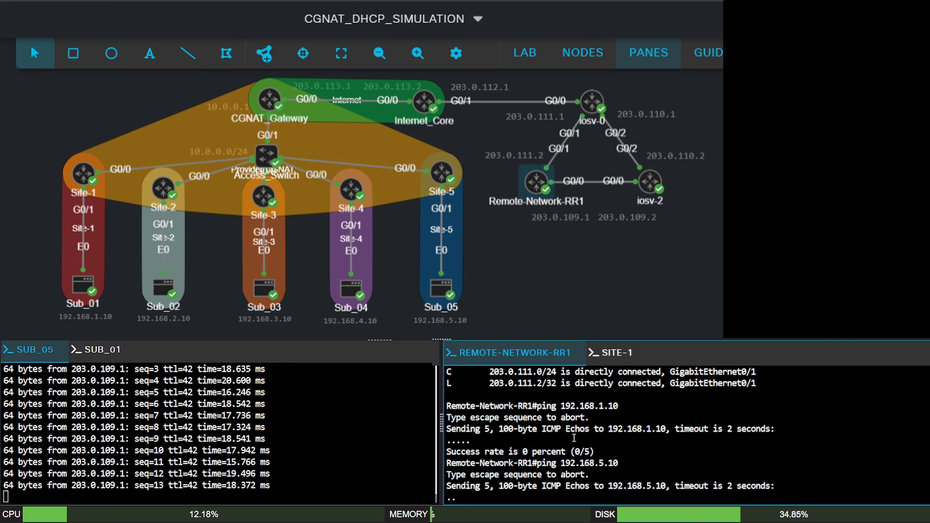
- Stop the running ping on Sub_05 and run a traceroute to 203.0.109.1
left_click(362, 439)
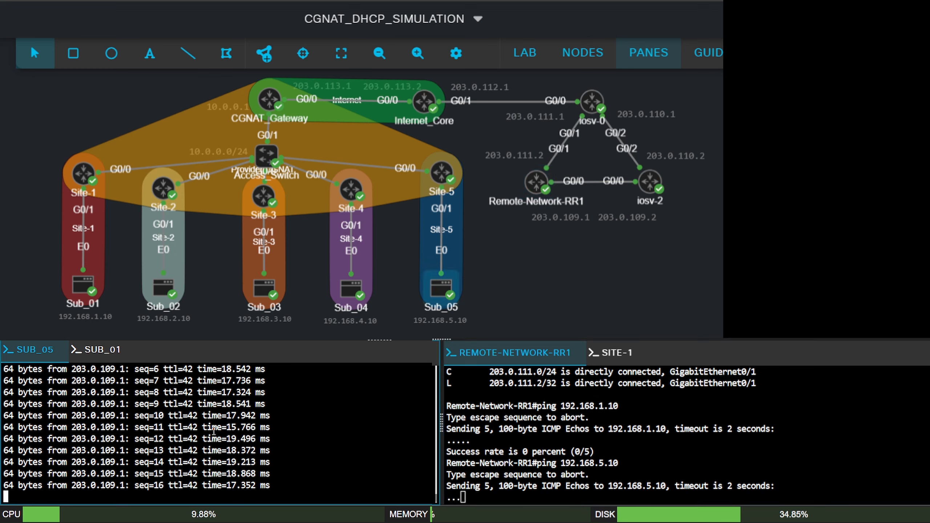
key("ctrl+c")
key("ctrl+c")
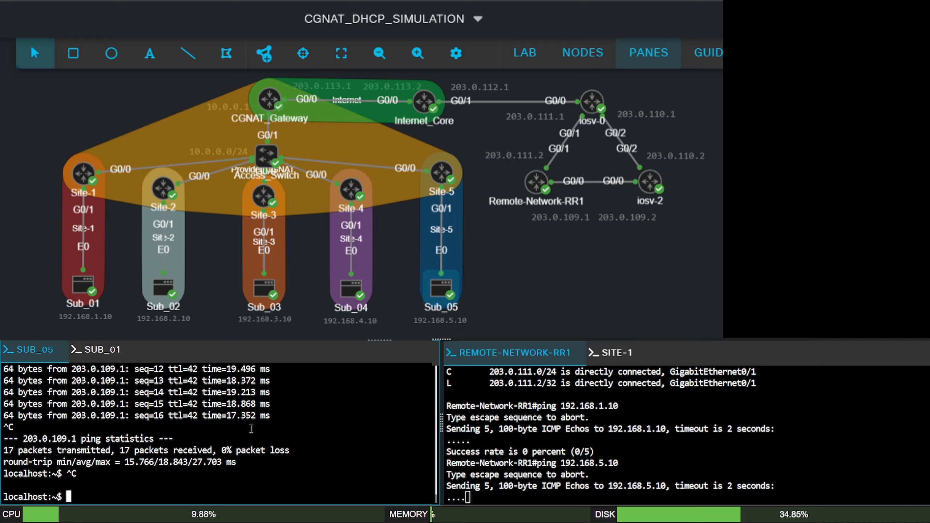
type("traceroute ")
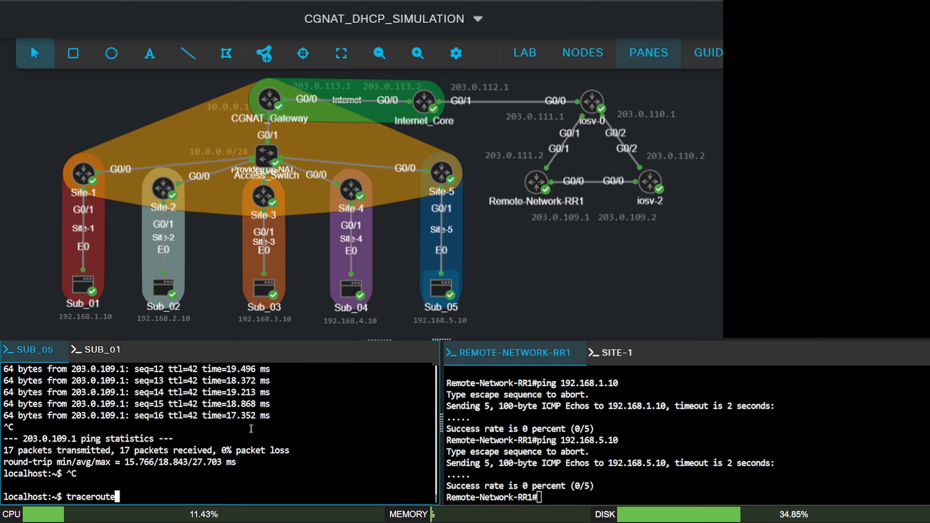
type("203.0.109.1")
key("Return")
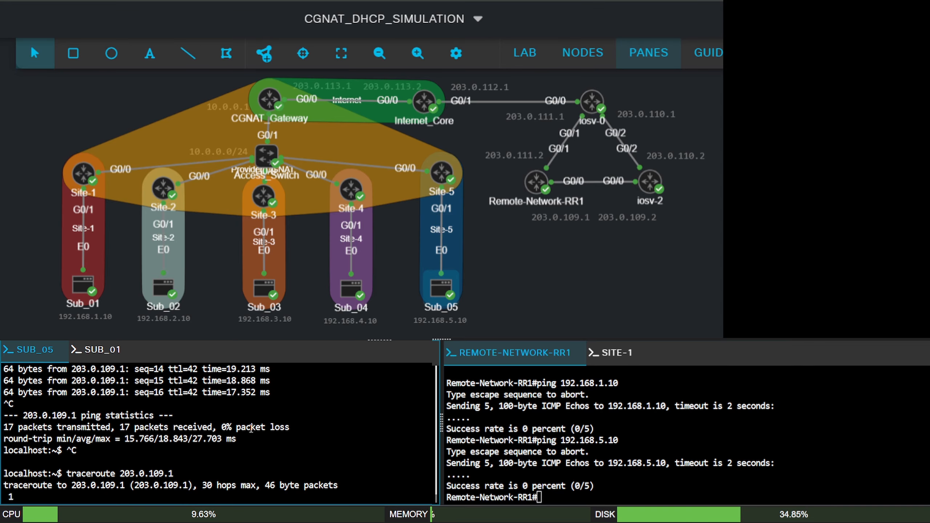
- Run a traceroute from Remote-Network-RR1 to Sub_05 at 192.168.5.10
left_click(669, 453)
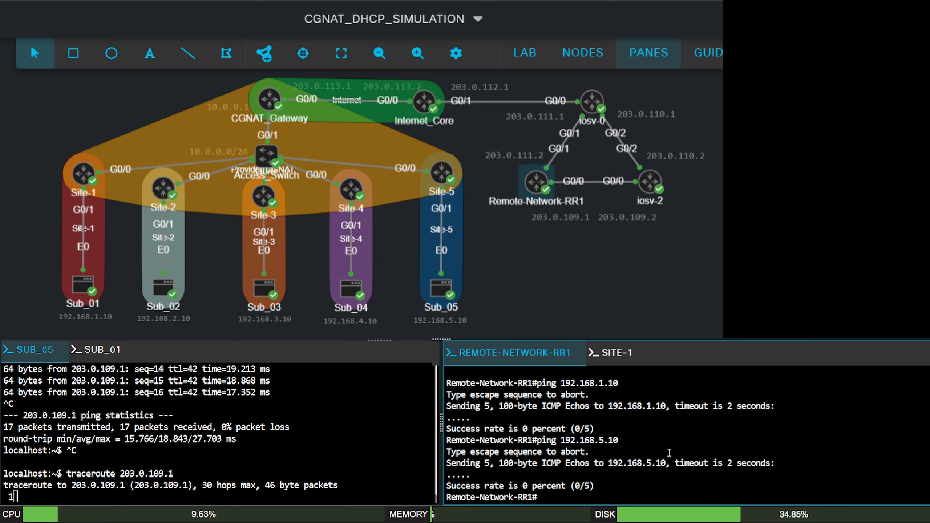
type("trace")
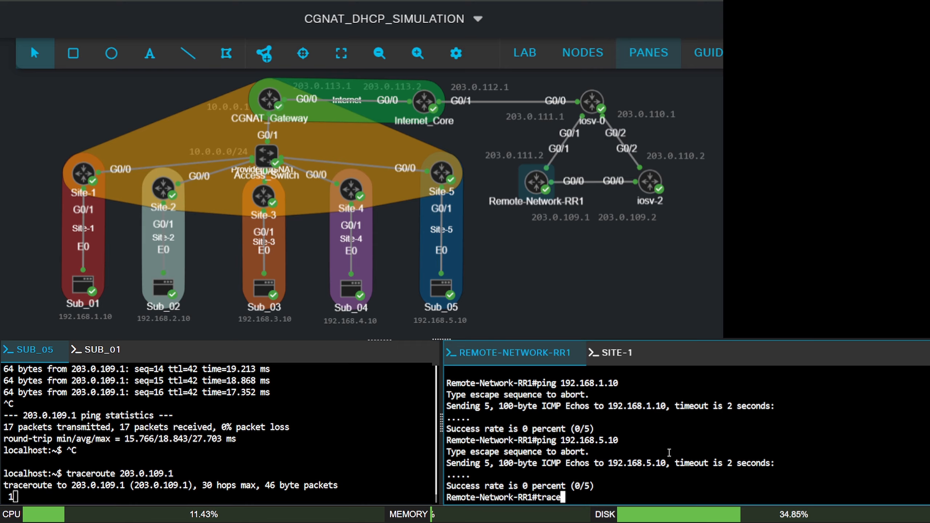
type("route 192.168")
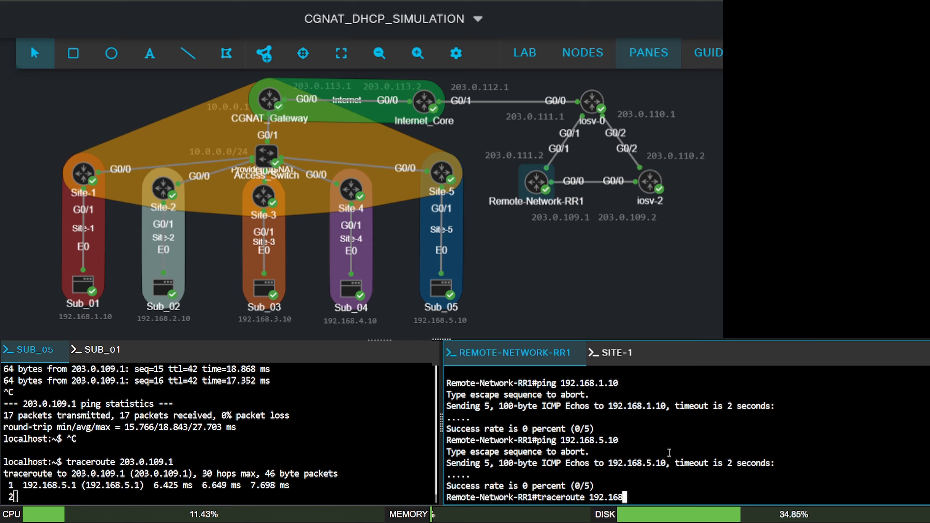
type(".")
type("5.10")
key("Return")
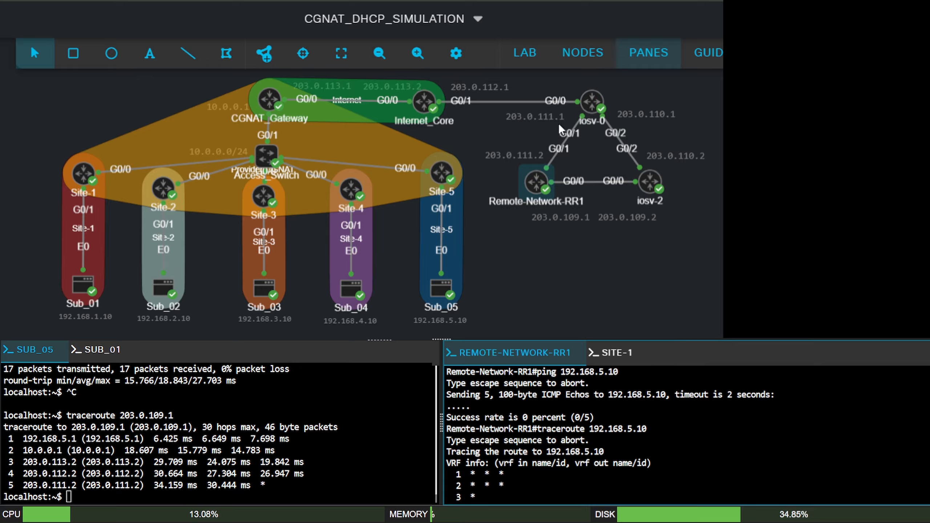
- Open a console for the Internet_Core router and start its command-line session
left_click(425, 104)
right_click(424, 105)
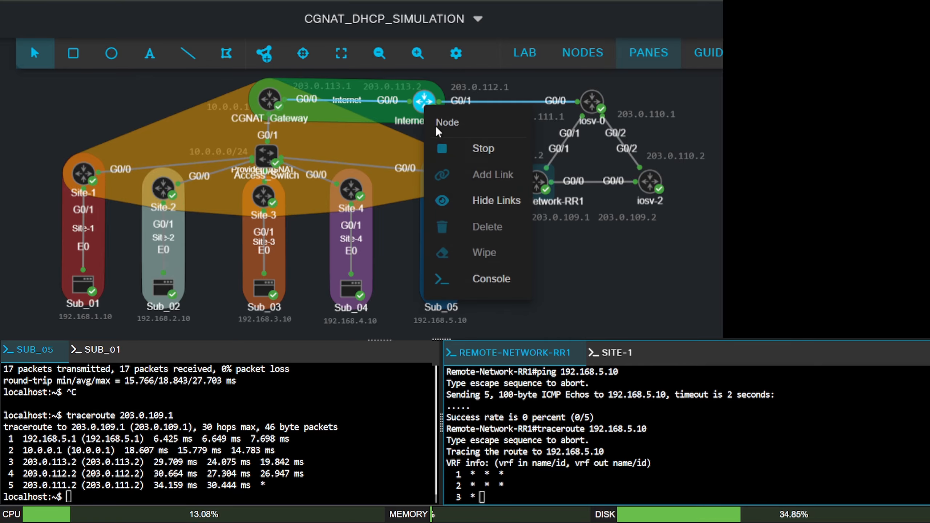
left_click(483, 283)
left_click(730, 424)
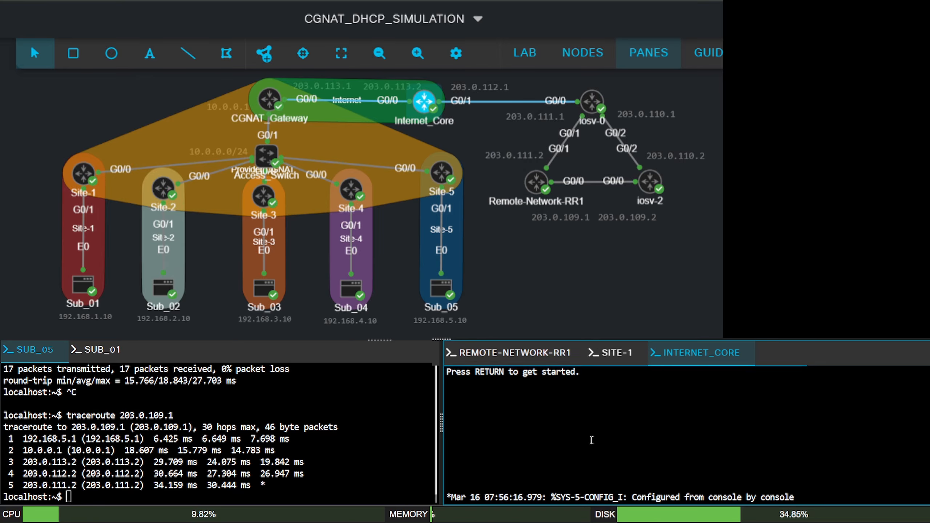
key("Return")
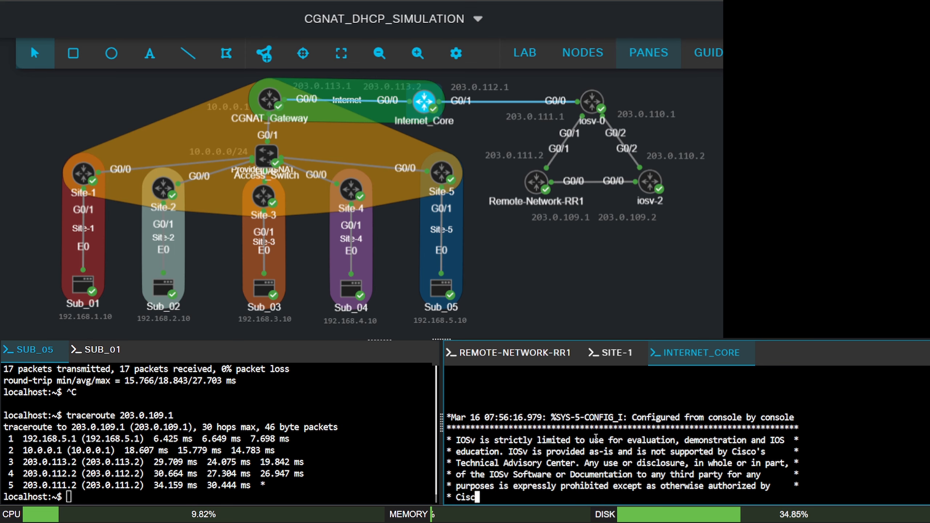
- Enter privileged mode on Internet_Core and review its full IP routing table with sh ip route
type("en")
key("Return")
type("sh ip route")
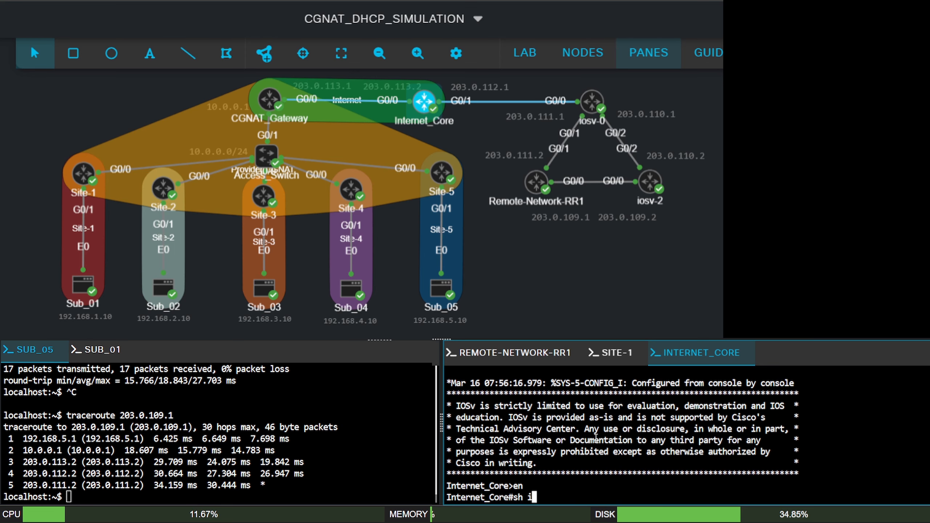
key("Return")
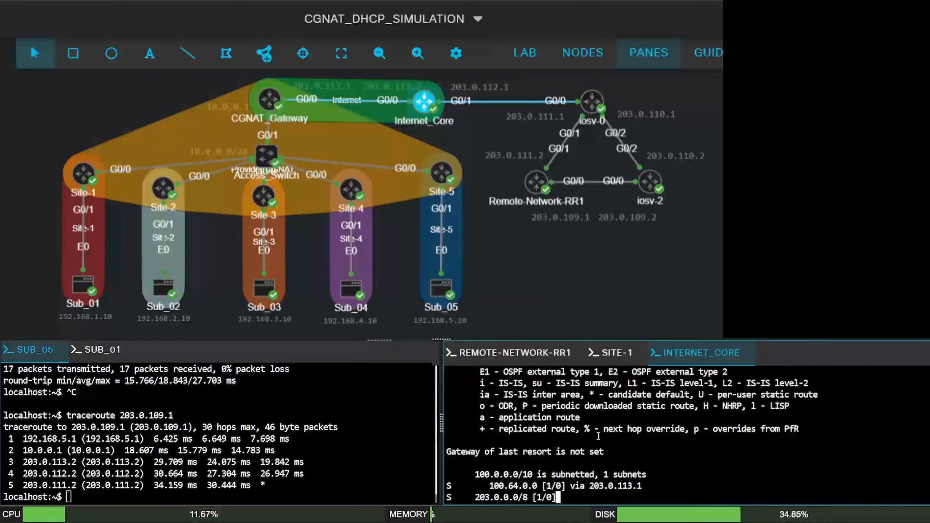
key("space")
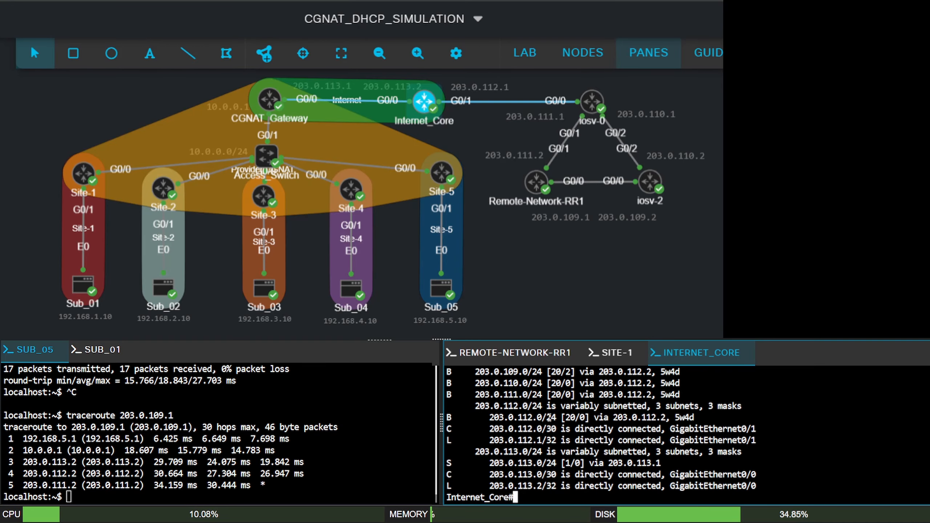
scroll(550, 418, "up", 2)
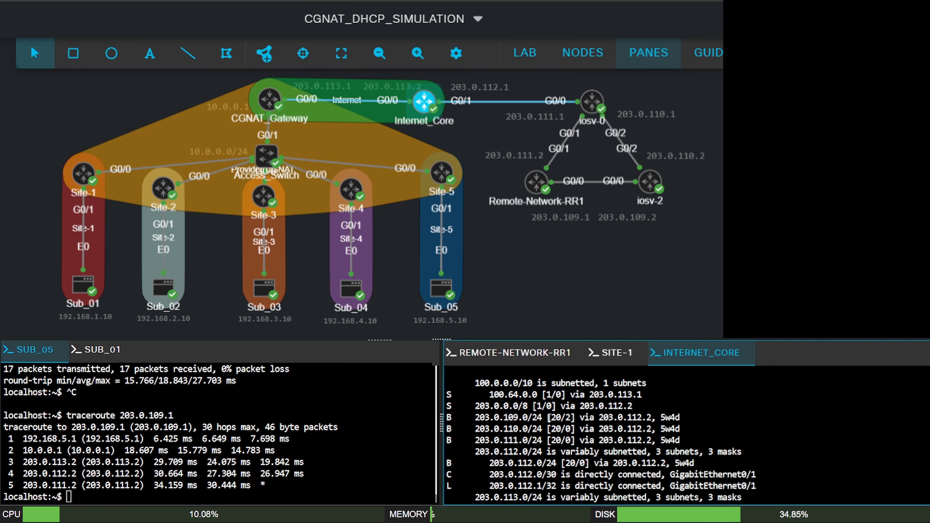
- Open a console session on the iosv-0 router and enter privileged mode
right_click(588, 99)
left_click(644, 269)
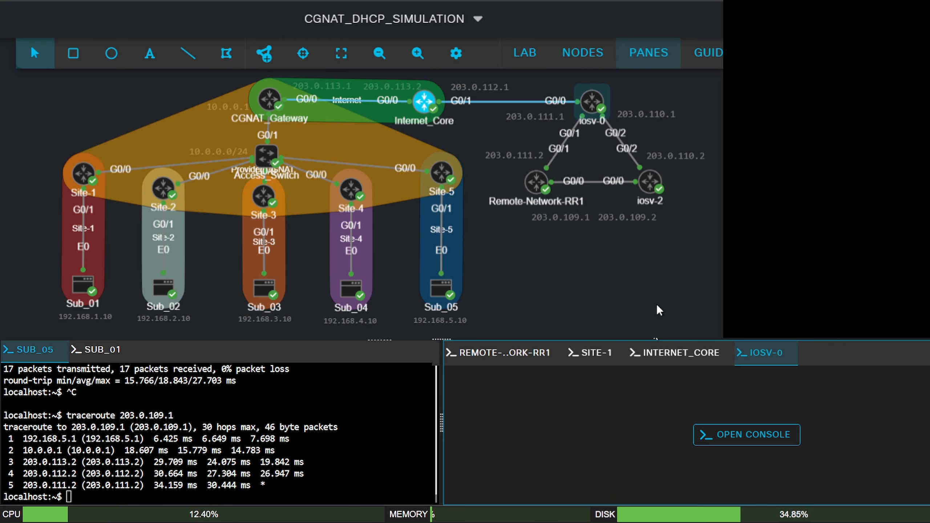
left_click(718, 436)
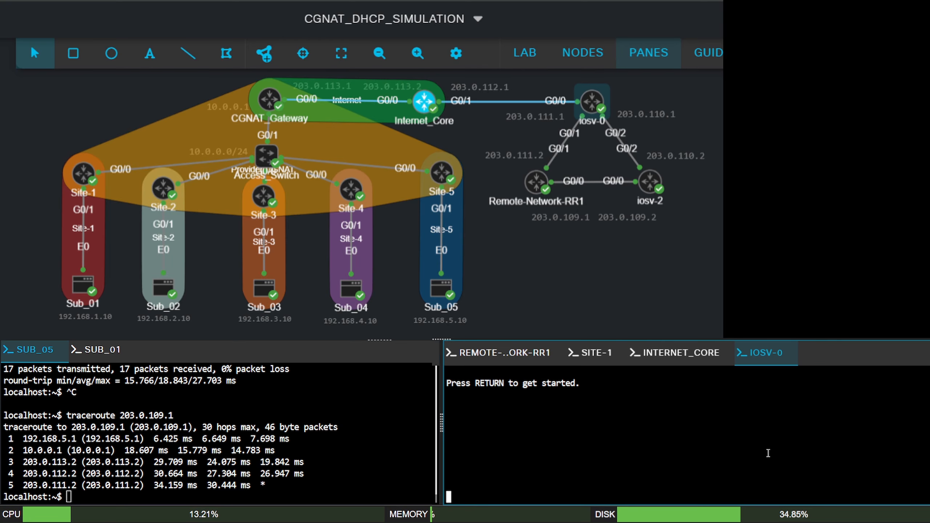
key("Return")
key("Return")
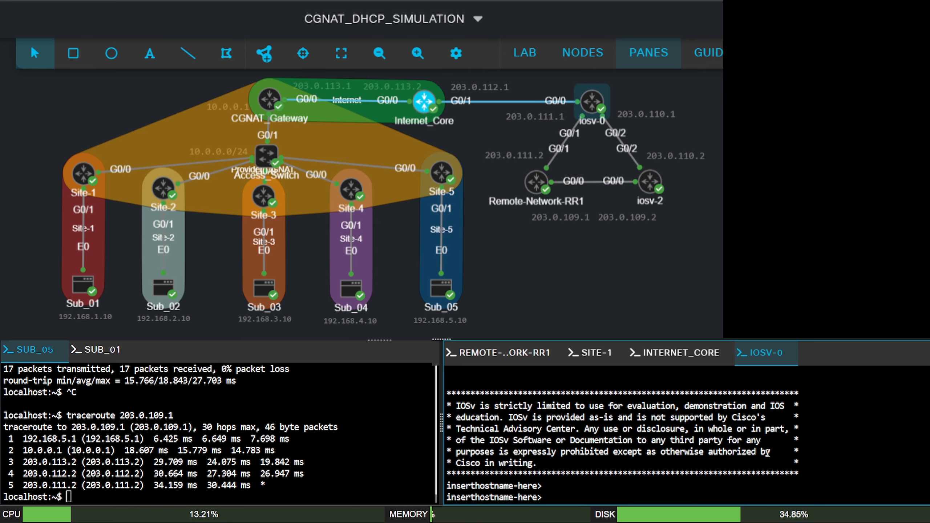
type("en")
key("Return")
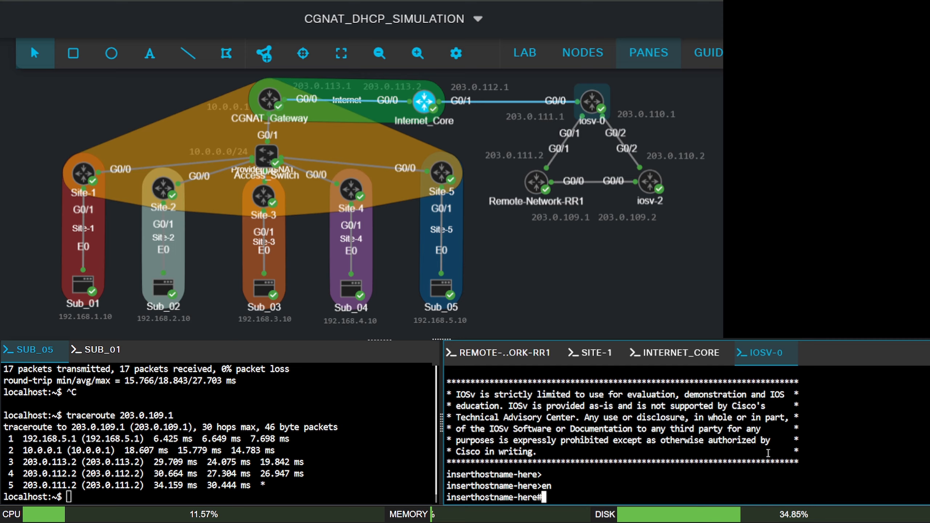
- List the iosv-0 router's interfaces and IP addresses with sh ip int br
type("sh ip int br")
key("Return")
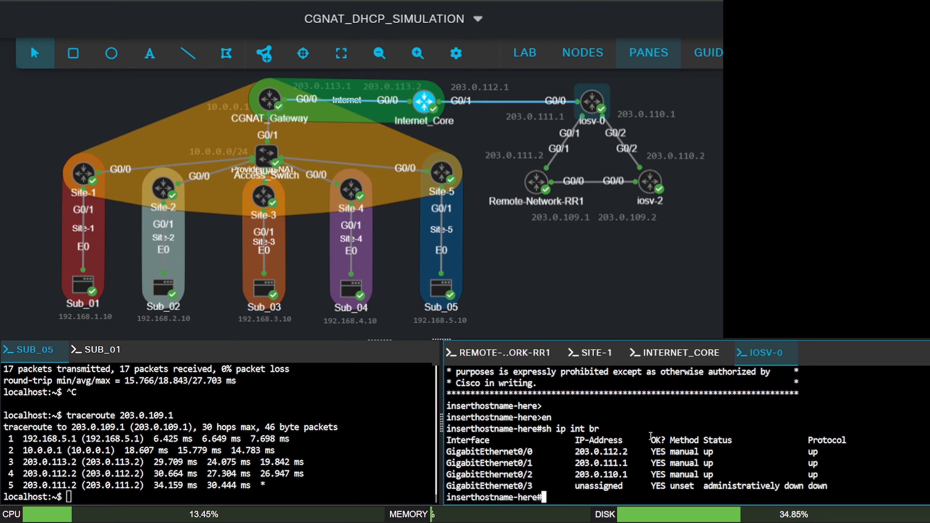
- Display the complete IP routing table of iosv-0 with sh ip route
type("sh ip route")
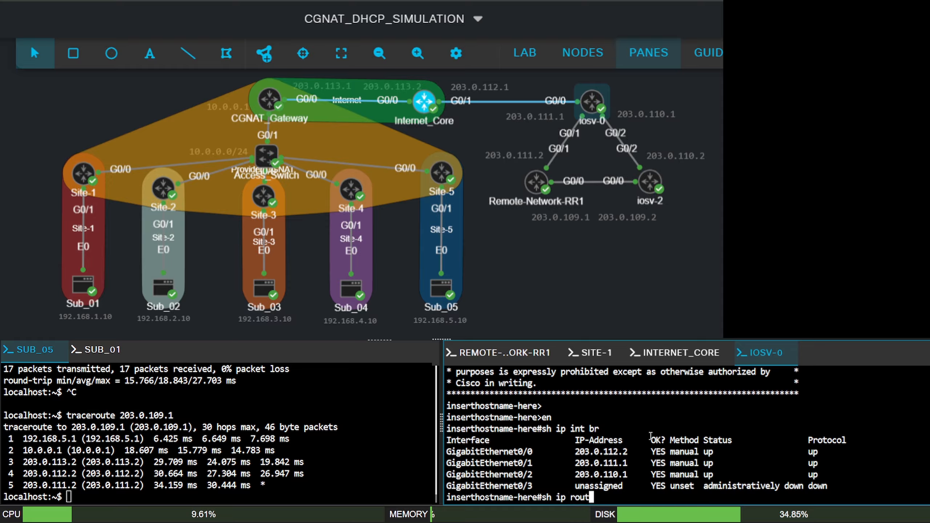
key("Return")
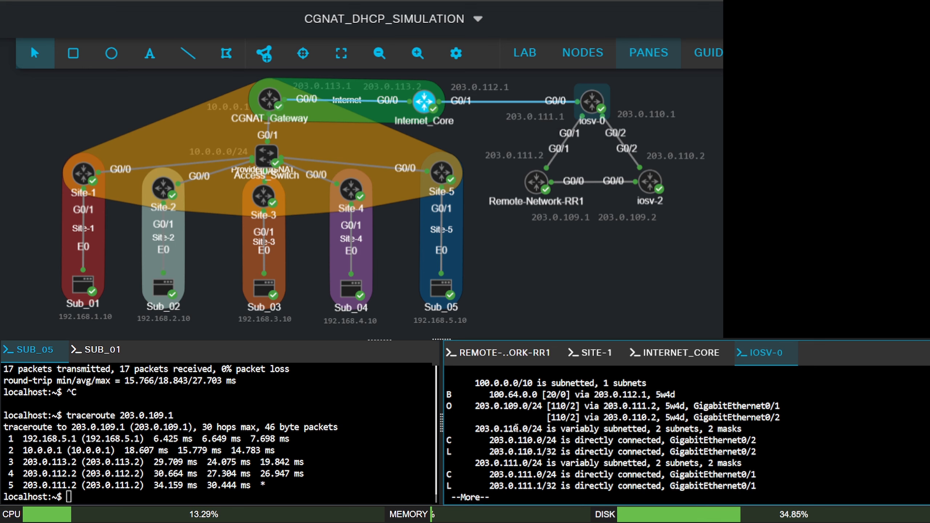
key("space")
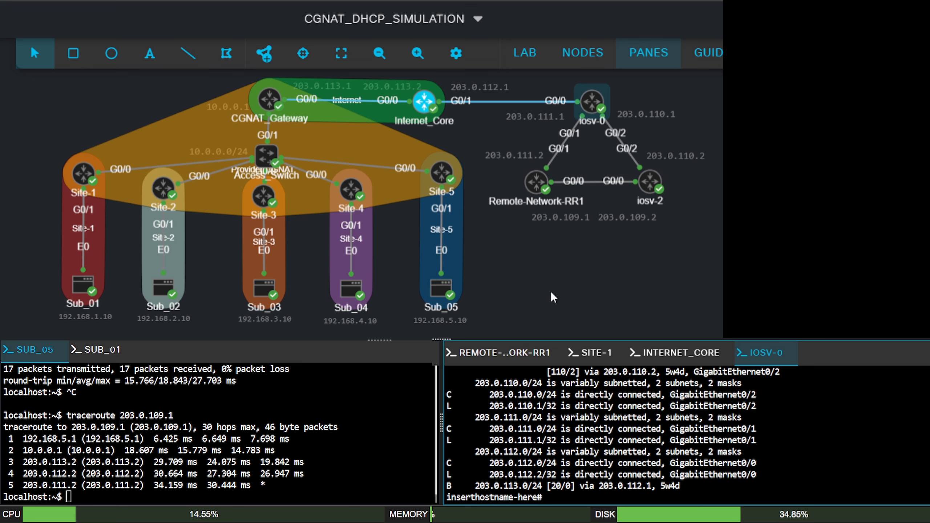
- Return to the Remote-Network-RR1 console and abort the running traceroute
left_click(505, 354)
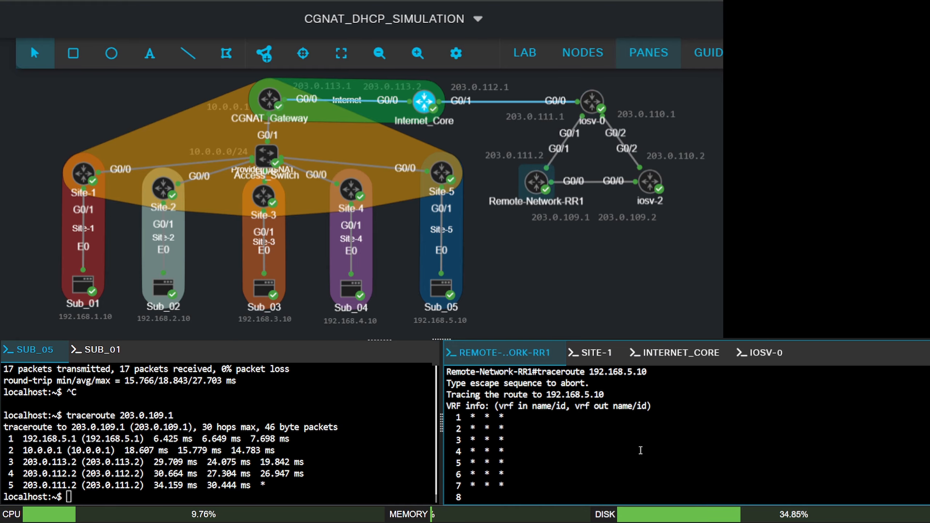
key("ctrl+shift+6")
key("Return")
type("Remote-Network-RR1#")
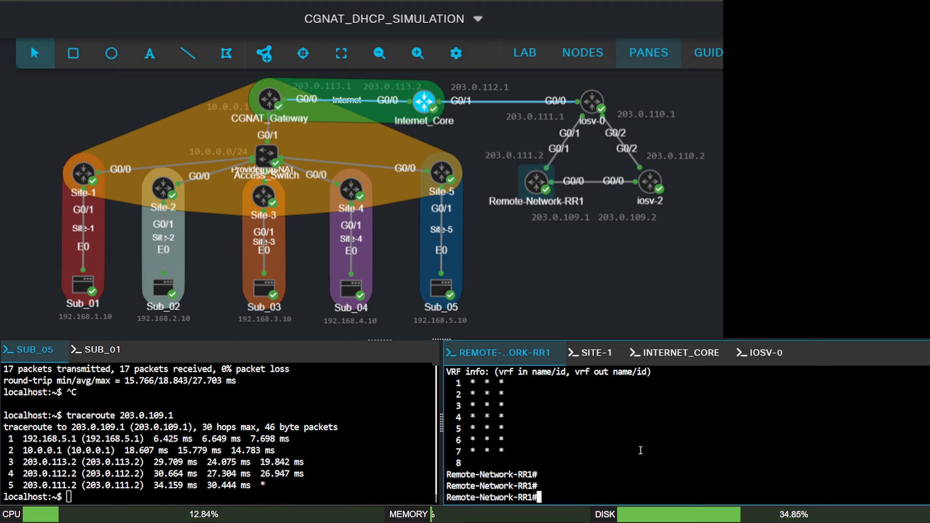
type("sh ip route")
- Display the full IP routing table of Remote-Network-RR1 with sh ip route and check the route to 100.64.0.0
key("Return")
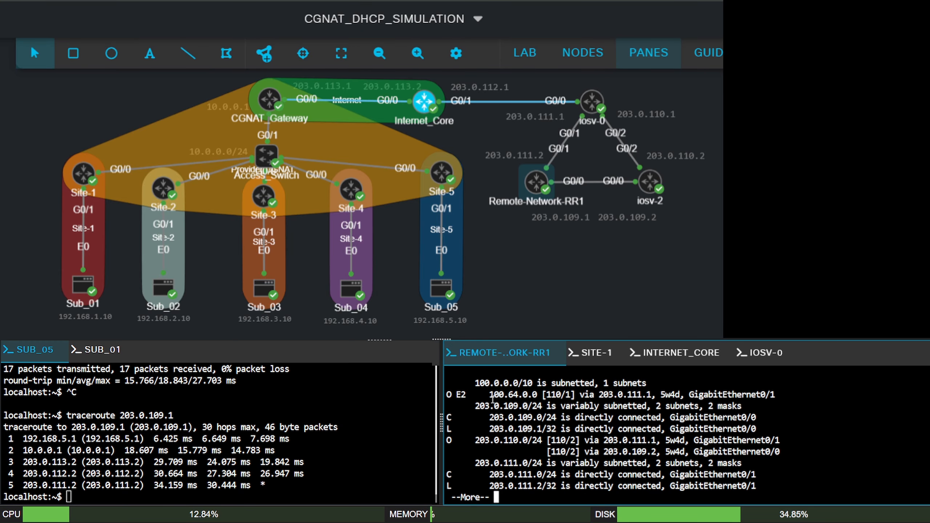
mouse_move(444, 395)
left_mouse_down()
mouse_move(538, 394)
mouse_move(450, 389)
left_mouse_up()
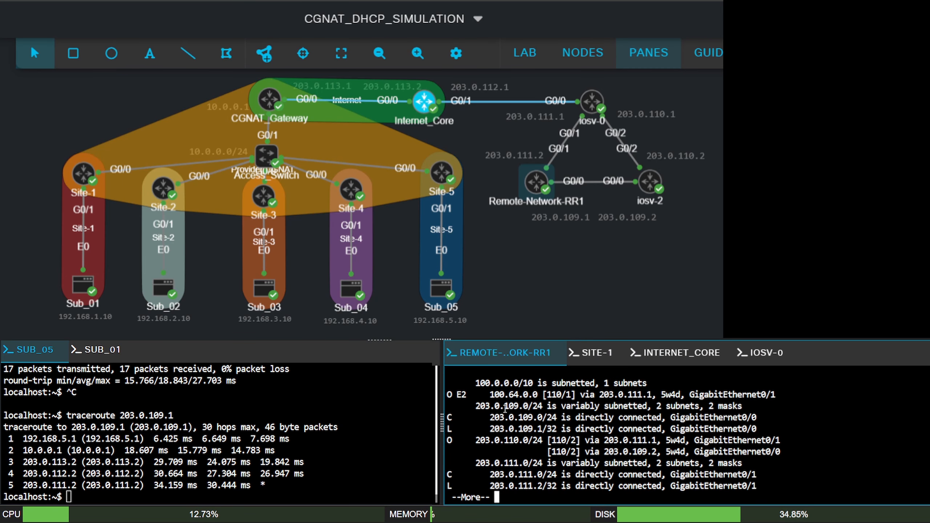
key("space")
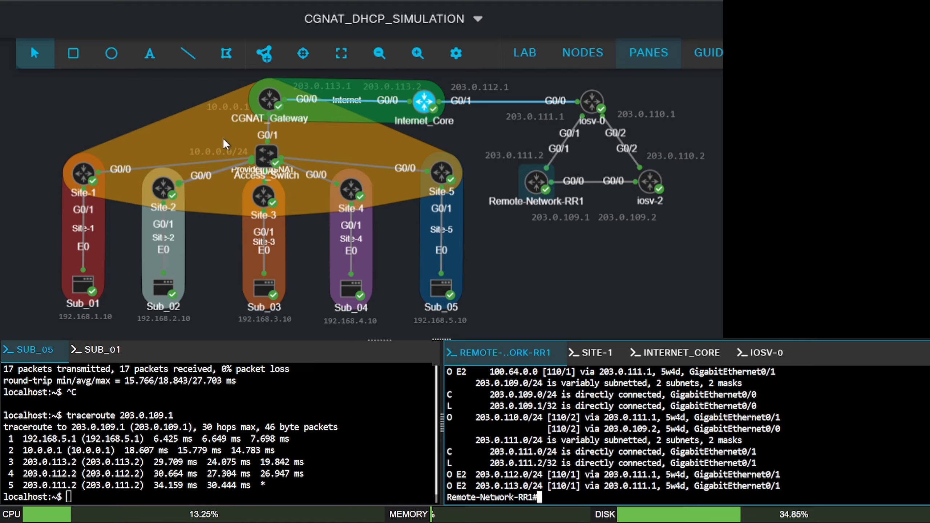
- Start a session in the Site-1 router's console and enter privileged mode
left_click(597, 354)
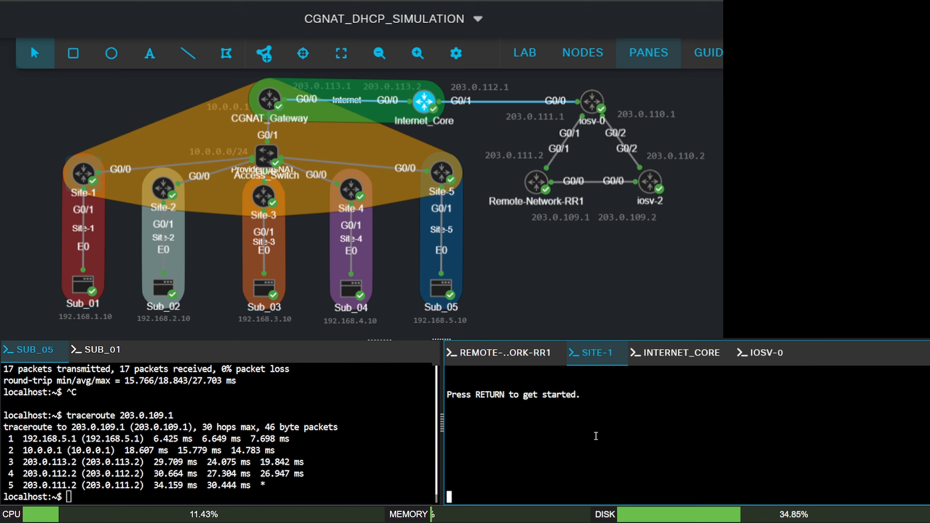
key("Return")
key("Return")
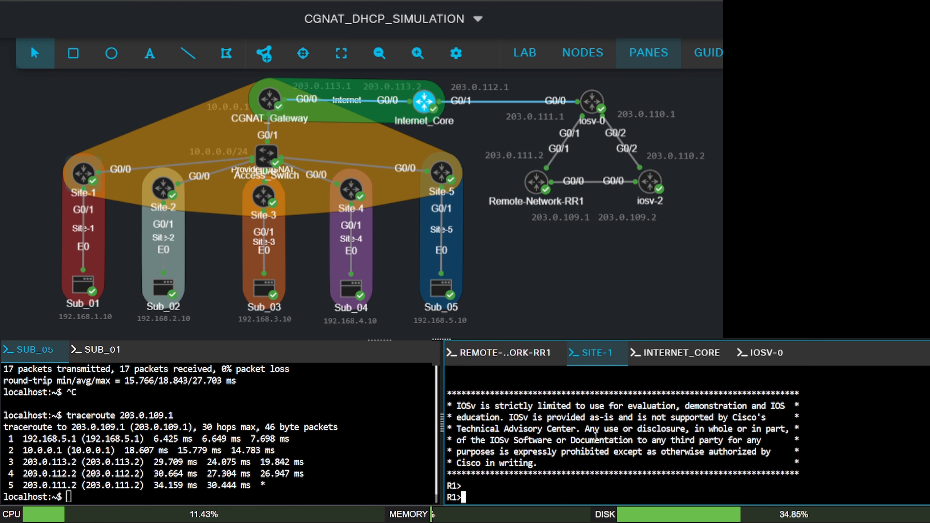
type("en")
key("Return")
- Run sh ip route on Site-1 and review its default route and the routes to the other sites' networks
type("sh ip route")
key("Return")
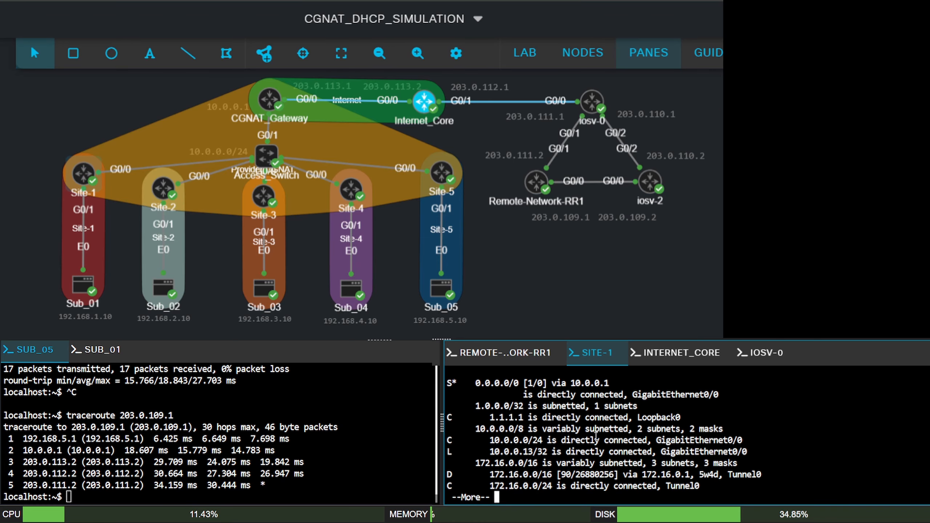
key("space")
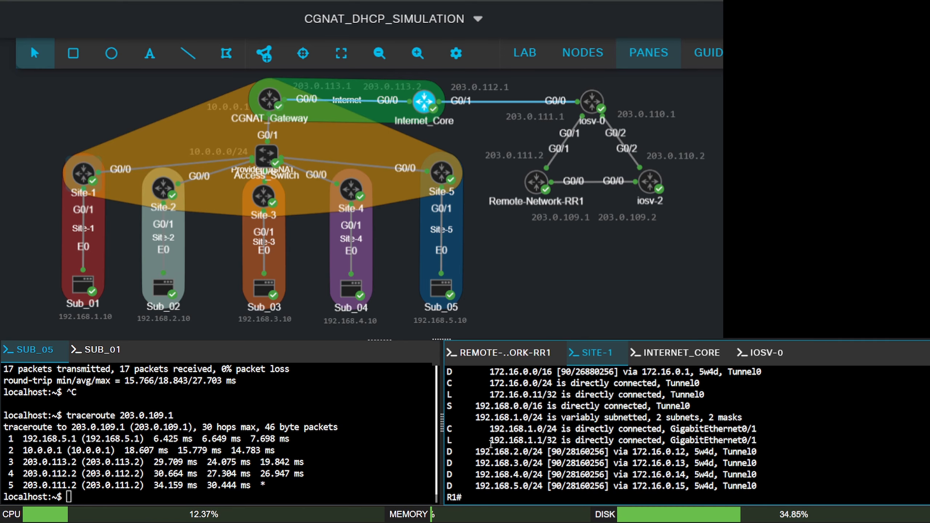
scroll(491, 444, "up", 4)
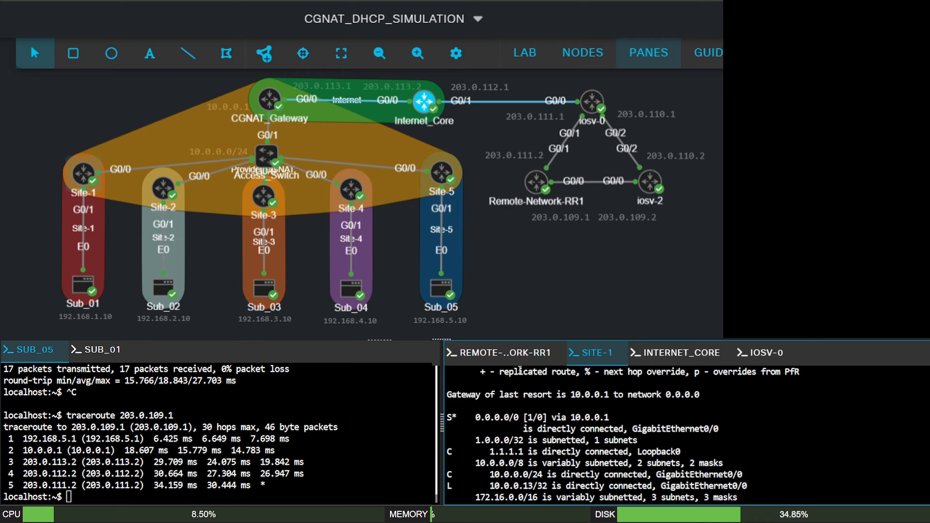
scroll(534, 421, "down", 5)
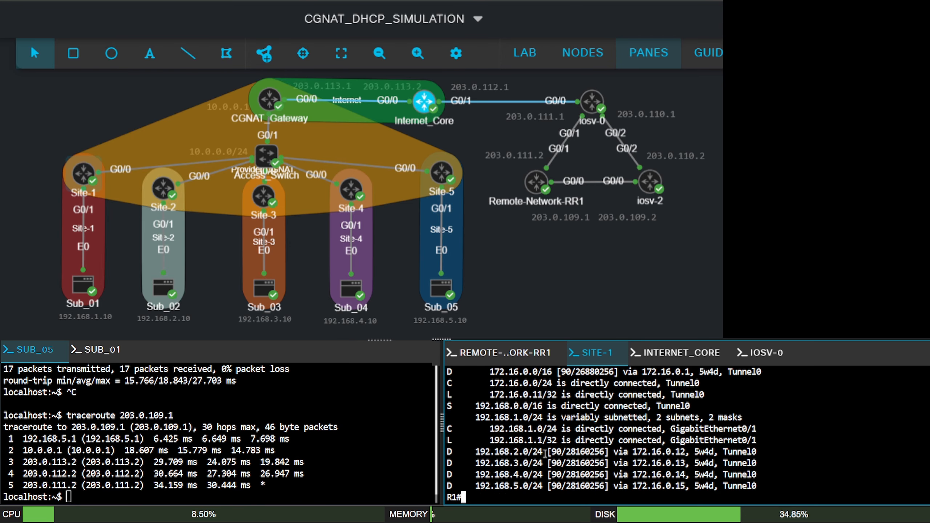
- Switch from the Sub_05 console to the Sub_01 console
left_click(205, 396)
left_click(94, 353)
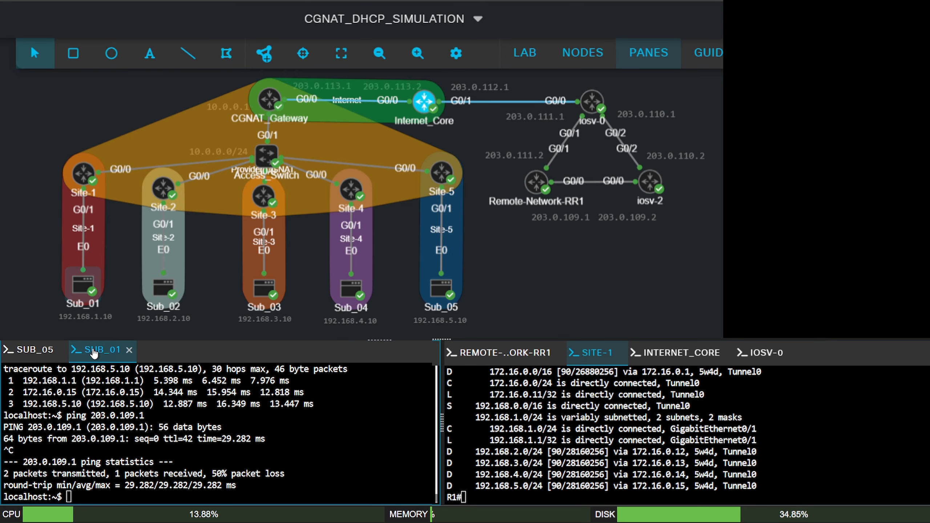